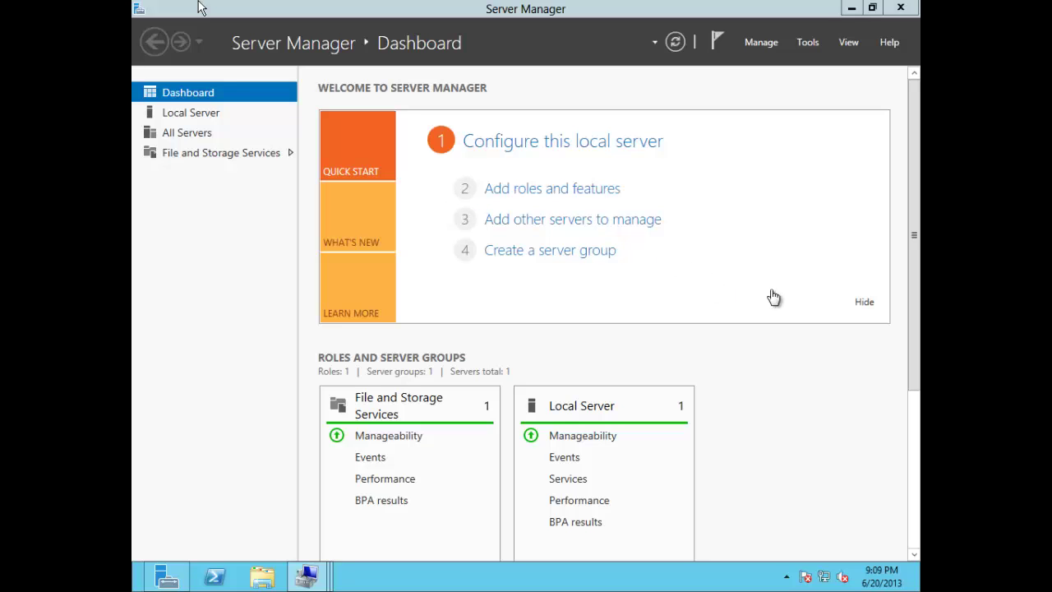
# Step: Launch Computer Management from Server Manager's Tools menu and widen its navigation tree
pyautogui.click(805, 45)
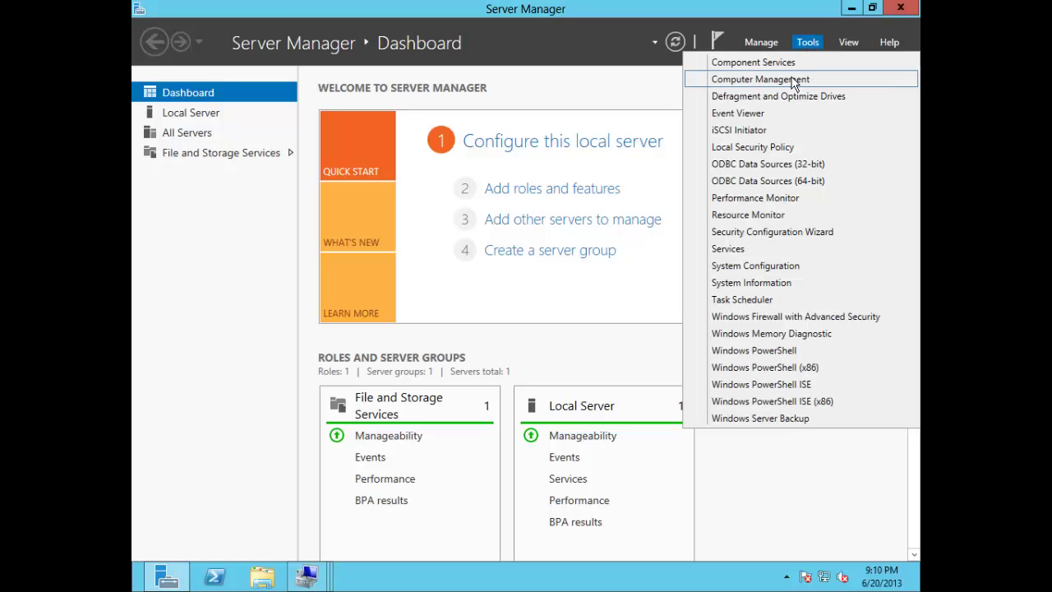
pyautogui.click(794, 82)
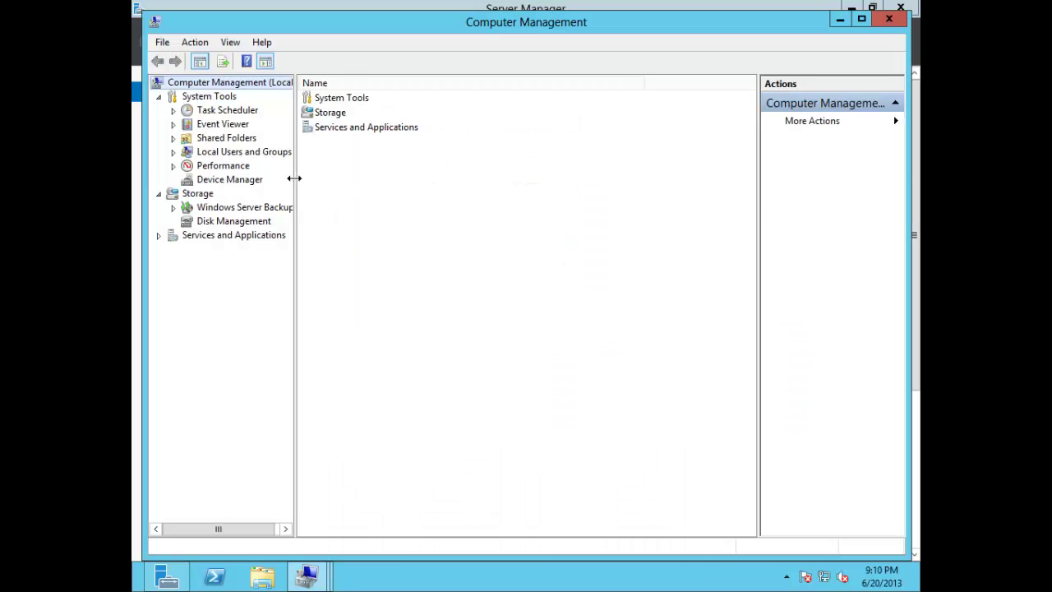
pyautogui.moveTo(294, 181); pyautogui.dragTo(411, 192)
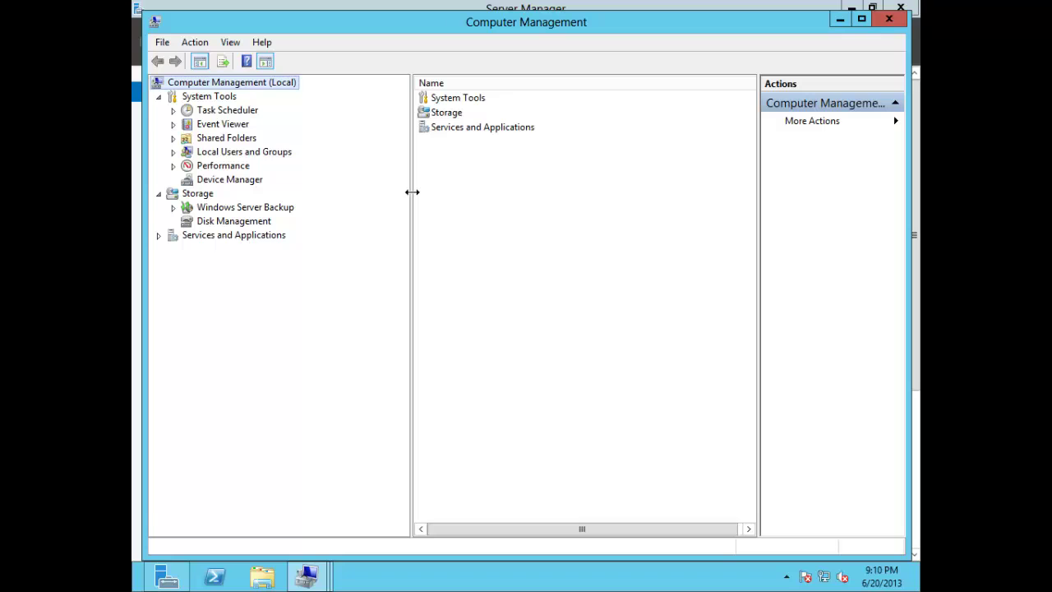
# Step: Show Disk Management, bring the offline 10 GB Disk 1 online and select its unallocated space
pyautogui.click(242, 224)
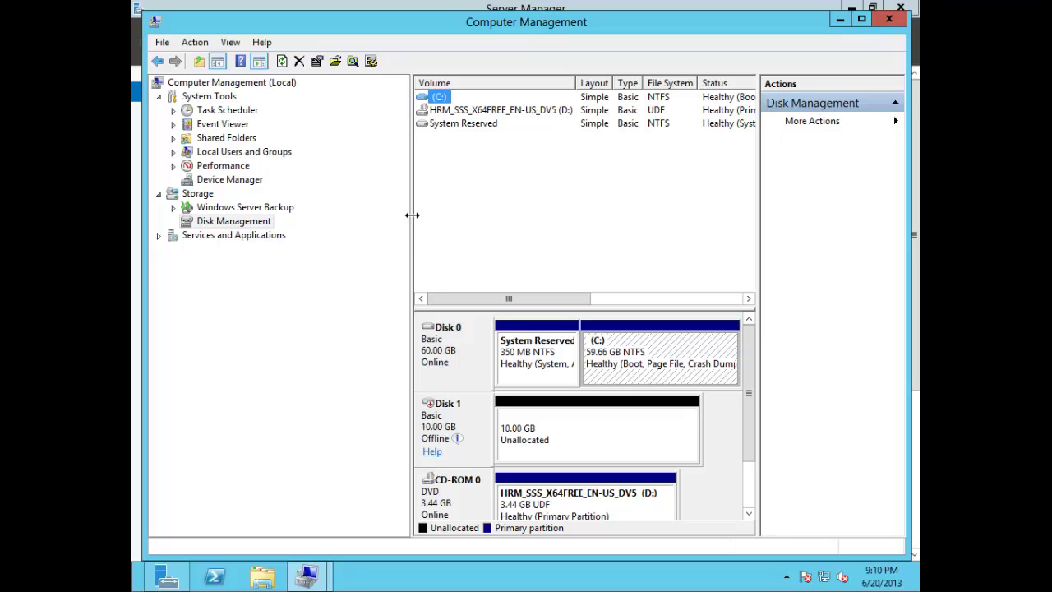
pyautogui.moveTo(411, 214); pyautogui.dragTo(340, 220)
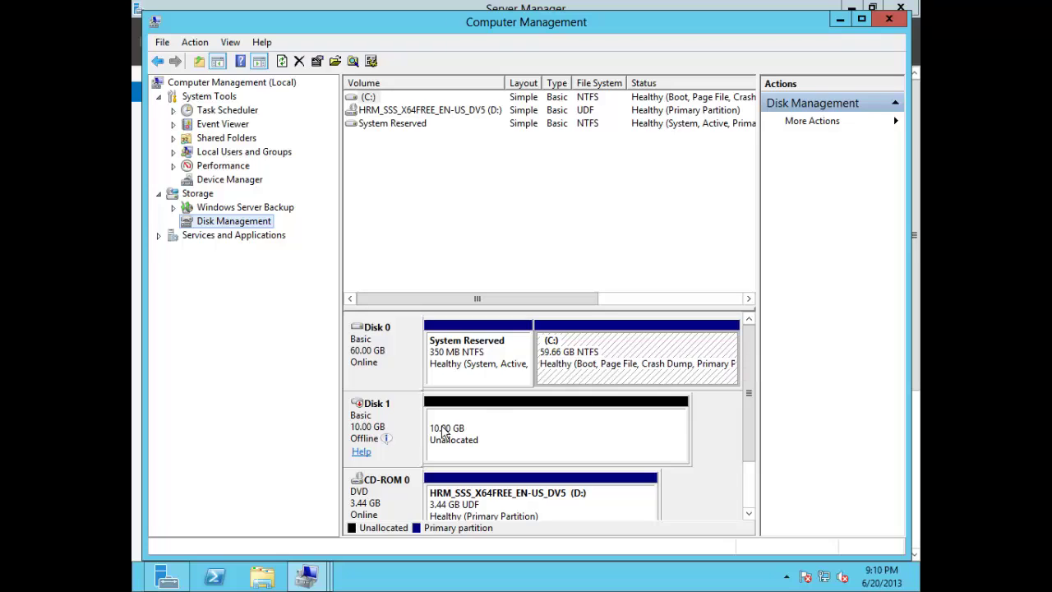
pyautogui.moveTo(400, 451)
pyautogui.click(403, 415)
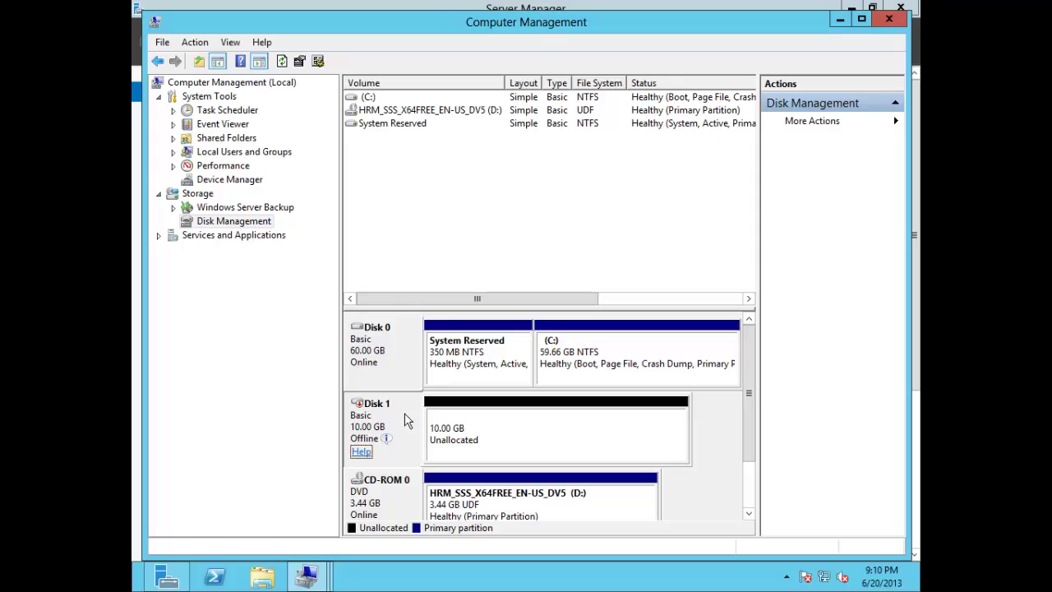
pyautogui.rightClick(404, 419)
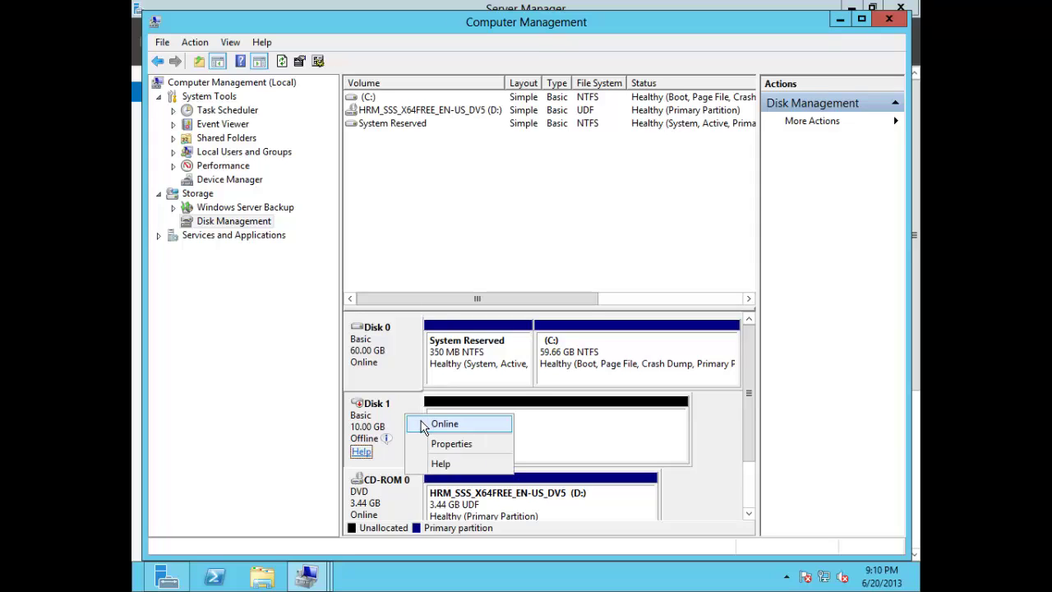
pyautogui.click(423, 425)
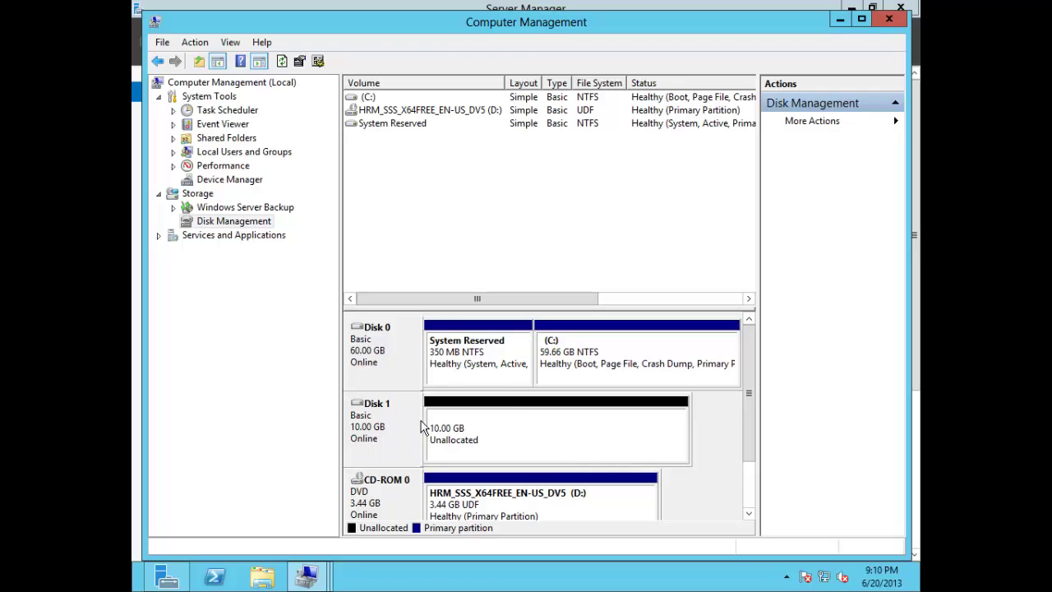
pyautogui.click(464, 429)
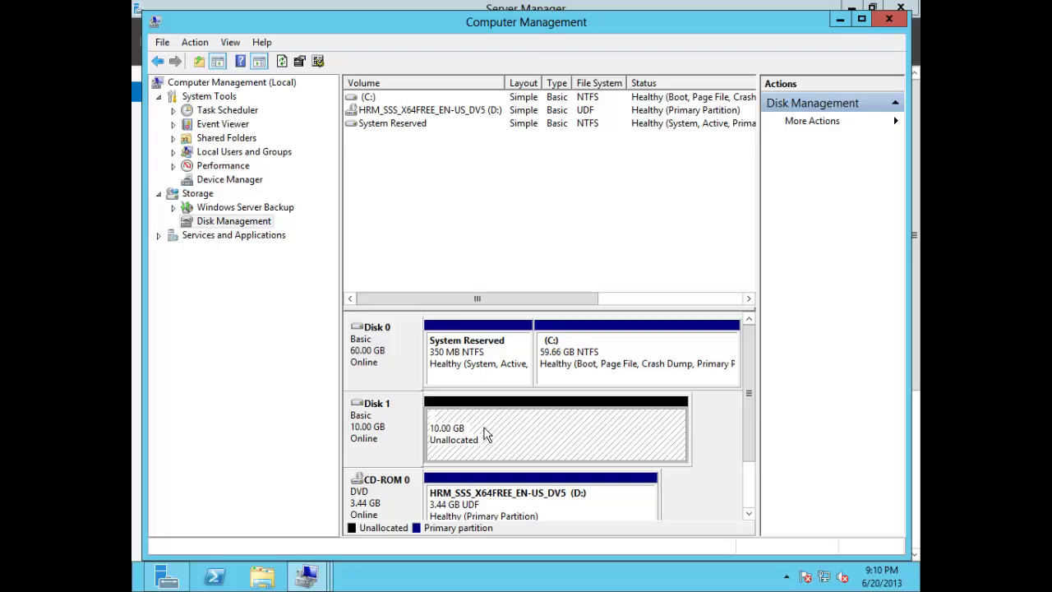
# Step: Start a new simple volume on Disk 1 using the full 10237 MB and drive letter K
pyautogui.rightClick(511, 433)
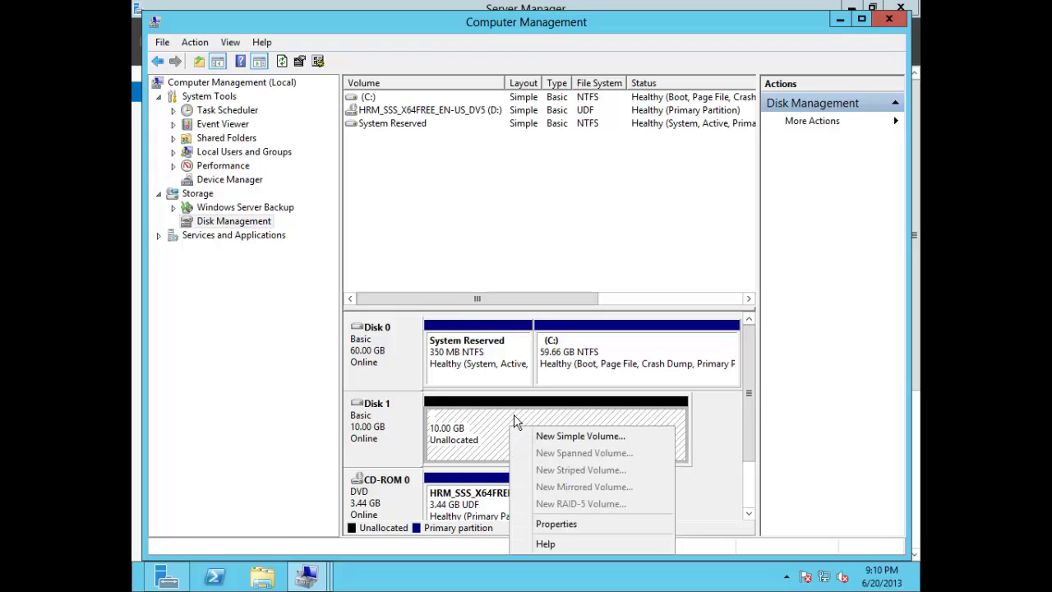
pyautogui.click(569, 437)
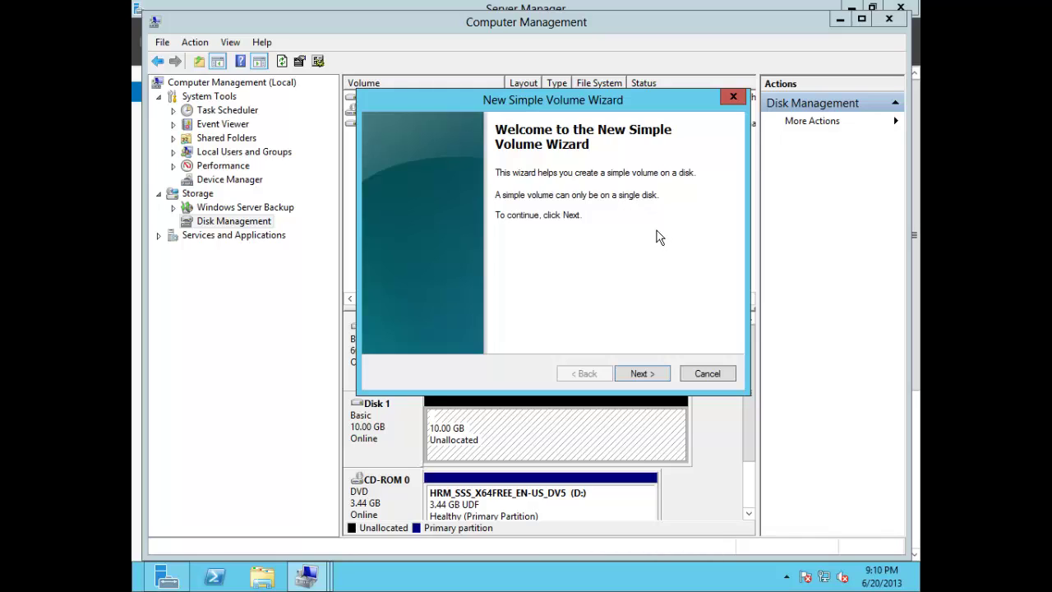
pyautogui.click(654, 375)
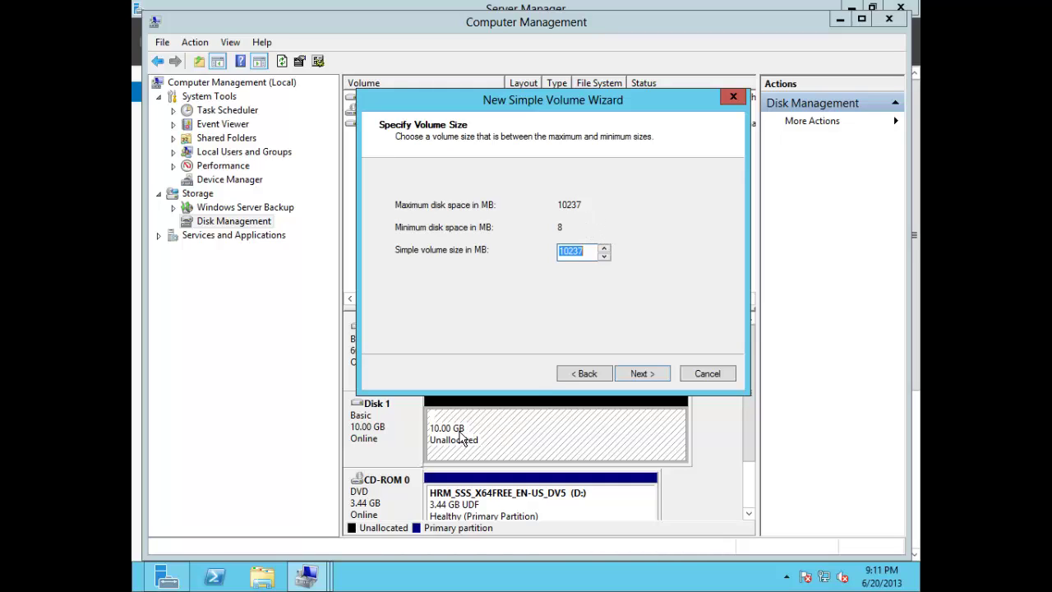
pyautogui.click(643, 373)
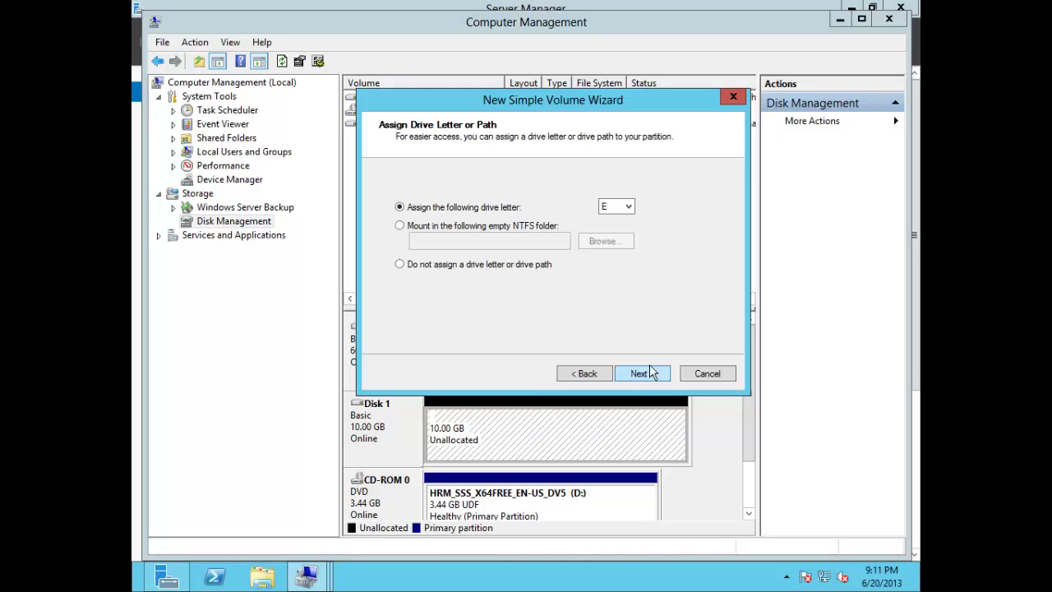
pyautogui.click(629, 207)
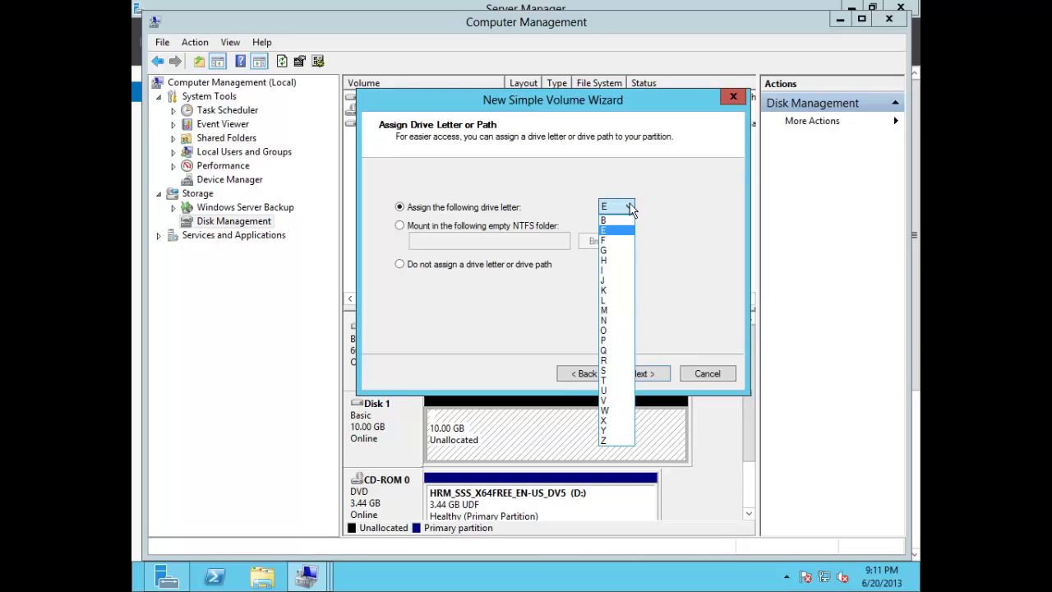
pyautogui.click(618, 292)
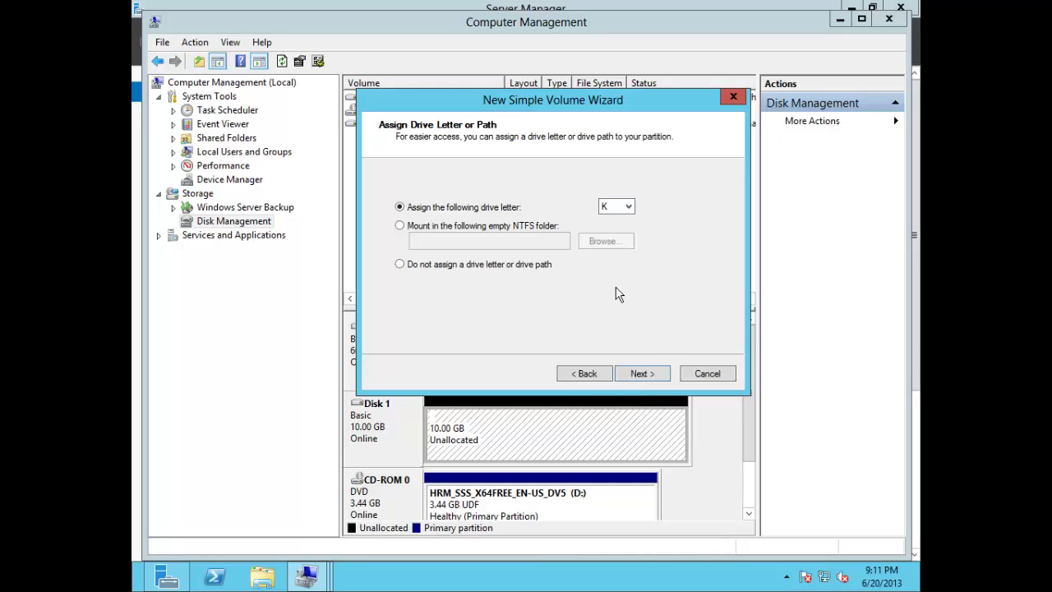
pyautogui.click(643, 375)
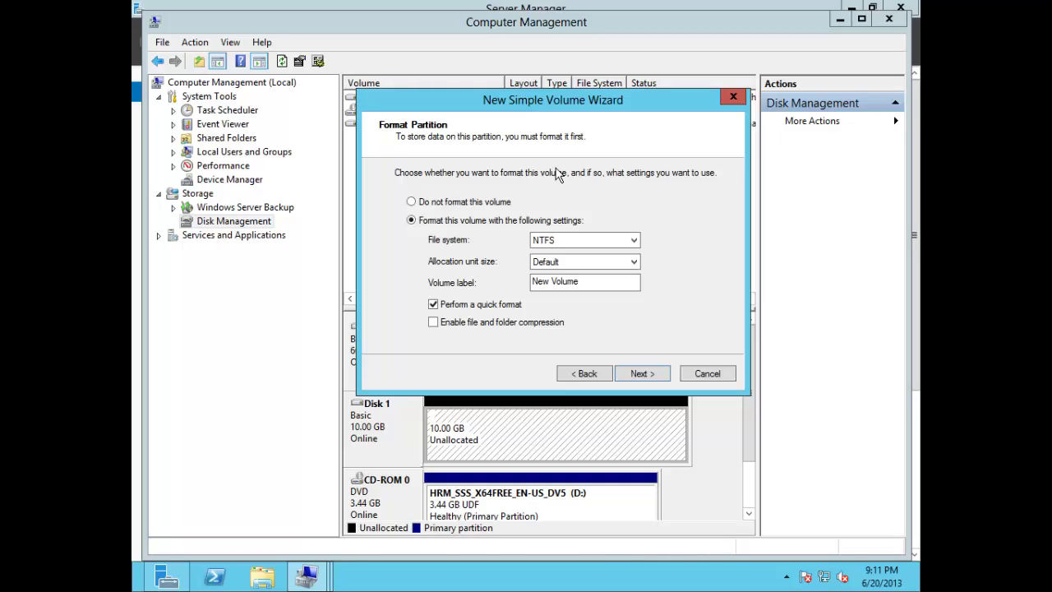
# Step: Set the volume's file system to FAT32 and its label to HelloKitty
pyautogui.click(622, 242)
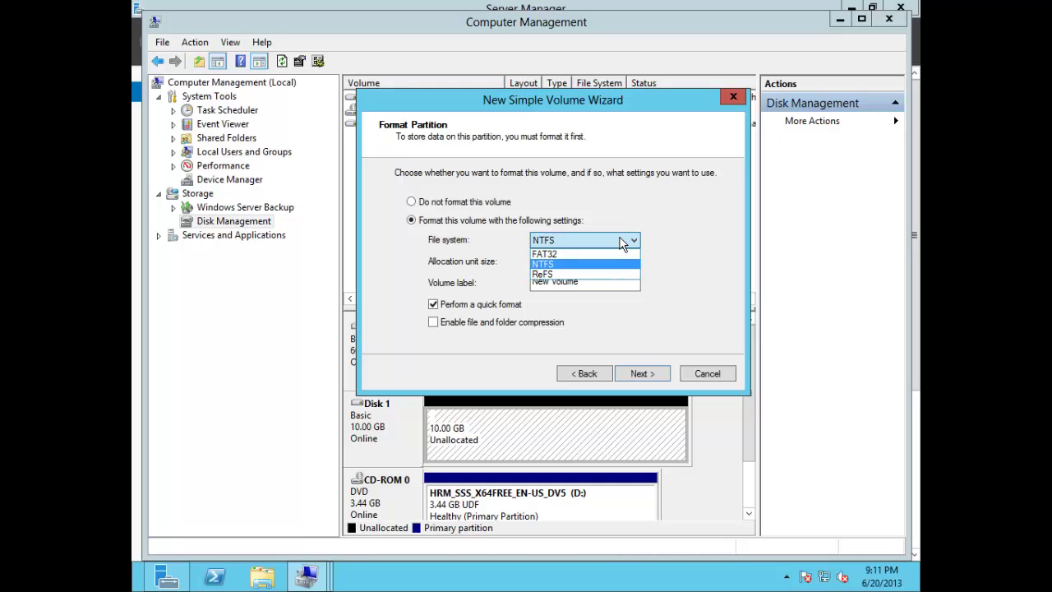
pyautogui.click(614, 255)
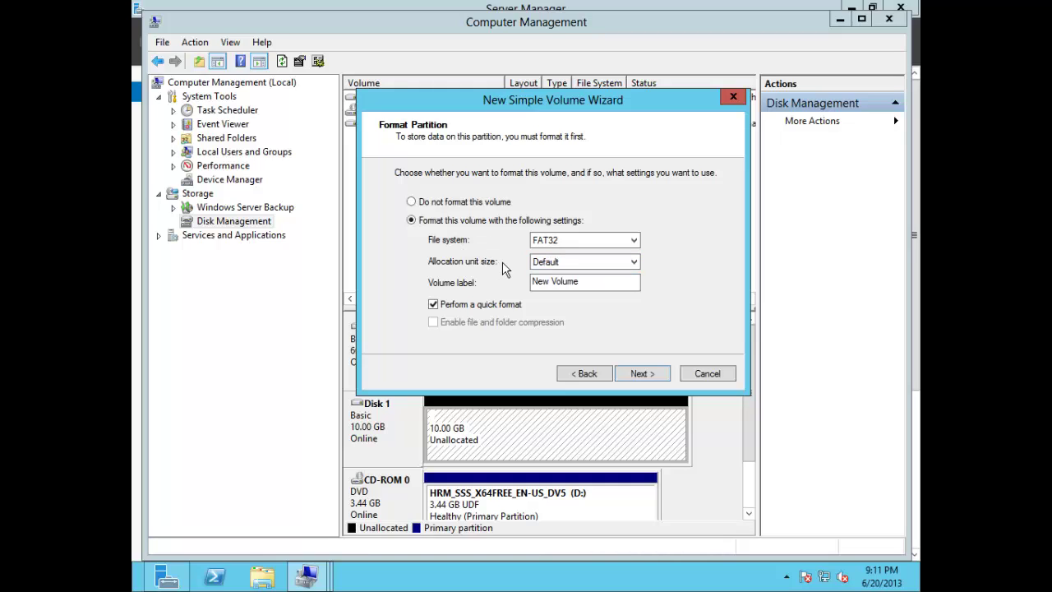
pyautogui.click(592, 283)
pyautogui.moveTo(593, 283); pyautogui.dragTo(440, 284)
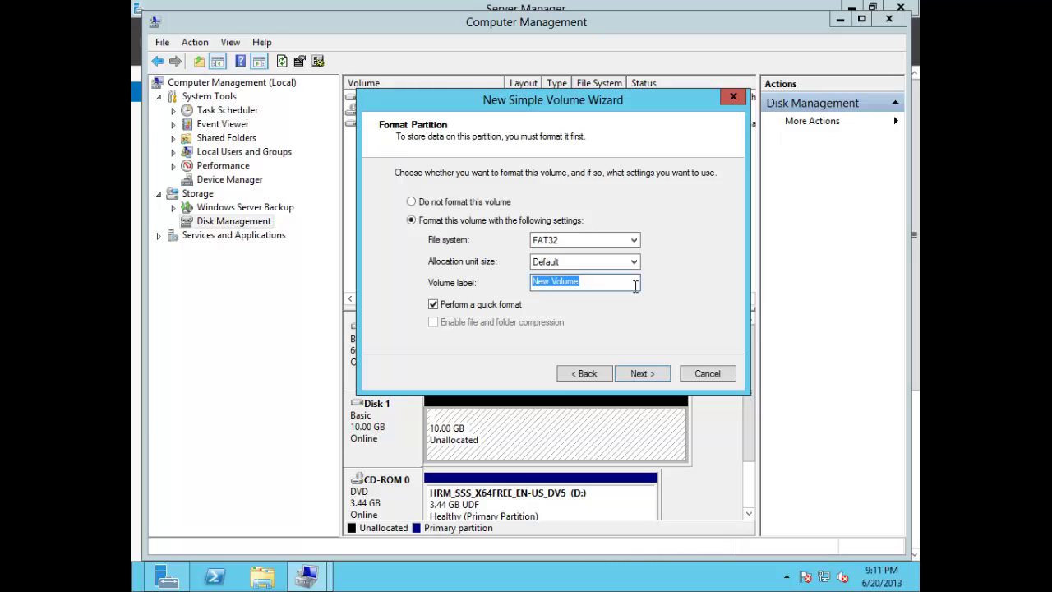
pyautogui.write('HelloKitty')
# Step: Review the summary and finish creating the 10 GB FAT32 HELLOKITTY (K:) volume, then select it
pyautogui.click(653, 373)
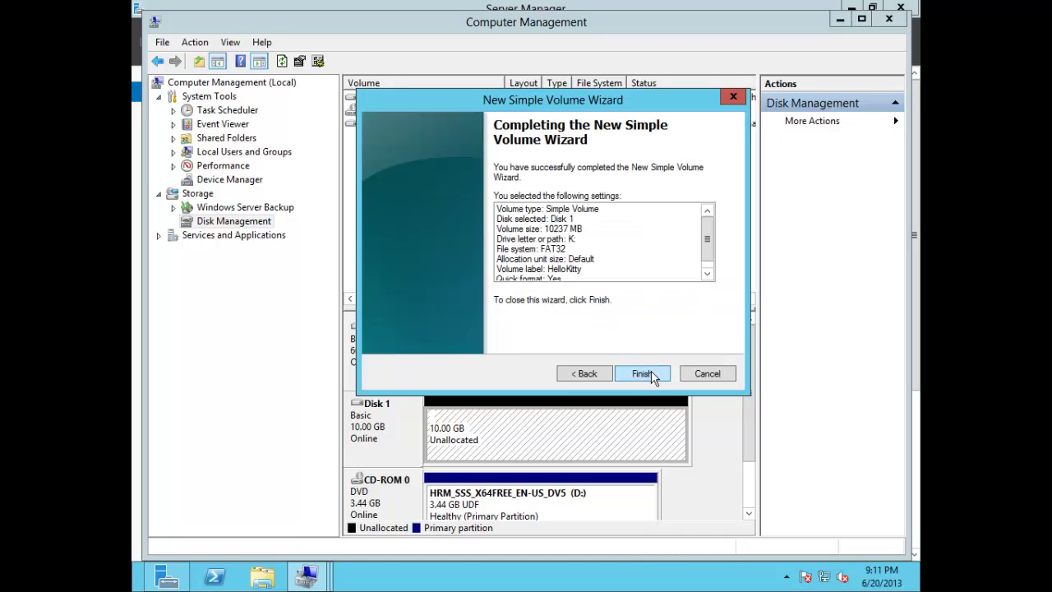
pyautogui.moveTo(708, 237)
pyautogui.mouseDown()
pyautogui.moveTo(715, 261)
pyautogui.moveTo(699, 233)
pyautogui.mouseUp()
pyautogui.moveTo(711, 229); pyautogui.dragTo(710, 245)
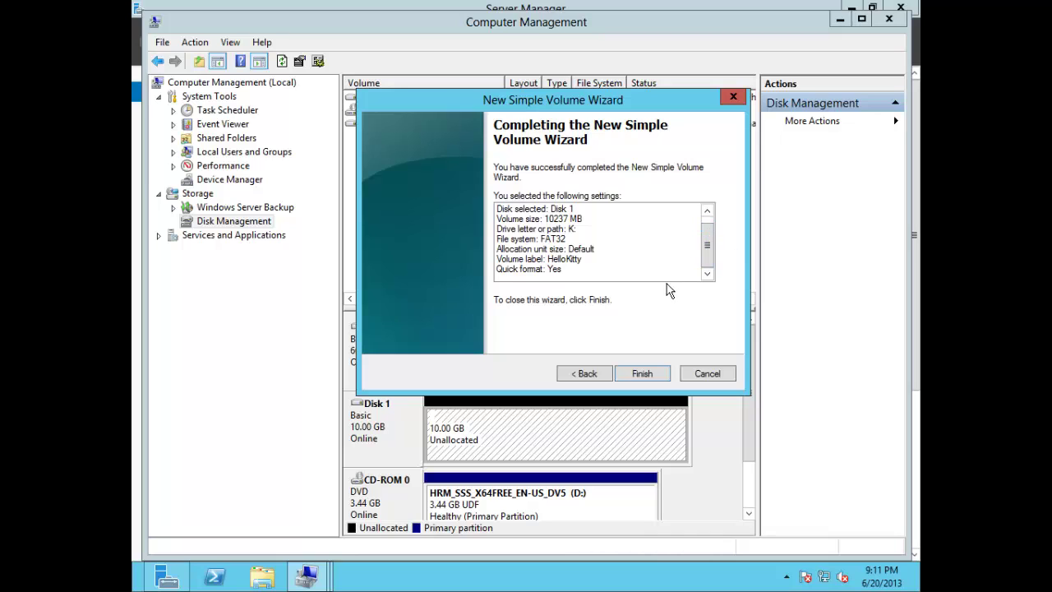
pyautogui.click(633, 373)
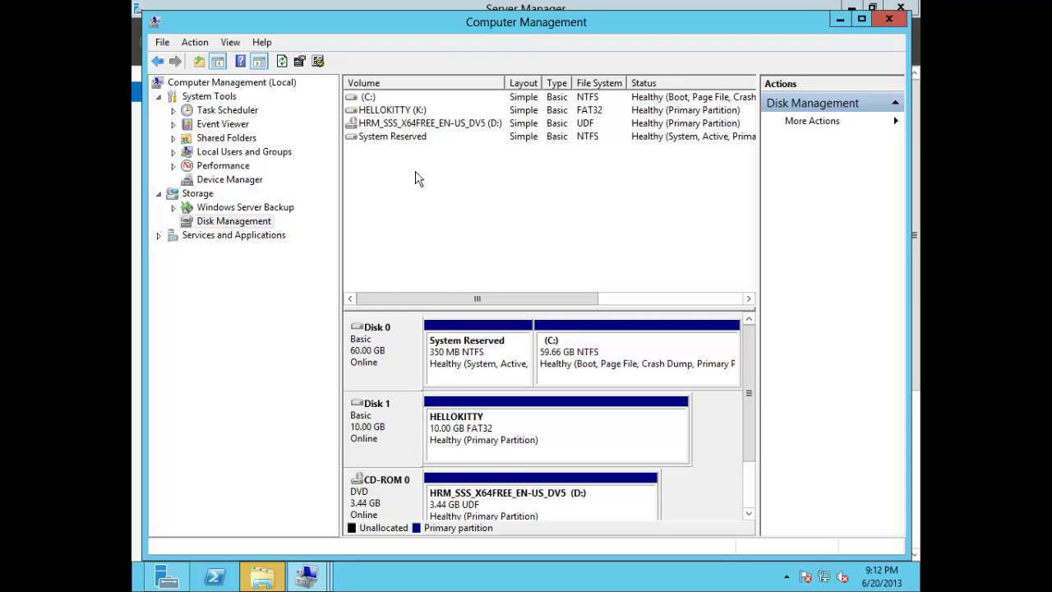
pyautogui.click(393, 111)
# Step: Open the HELLOKITTY (K:) drive and create an empty text document named HelloKittyWorld
pyautogui.rightClick(393, 111)
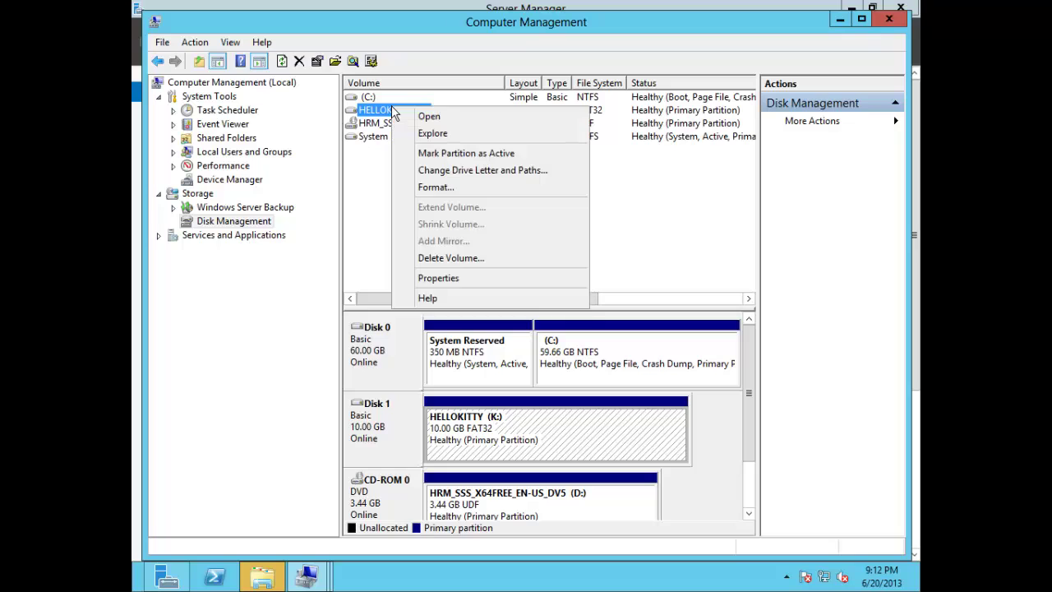
pyautogui.click(432, 119)
pyautogui.rightClick(445, 222)
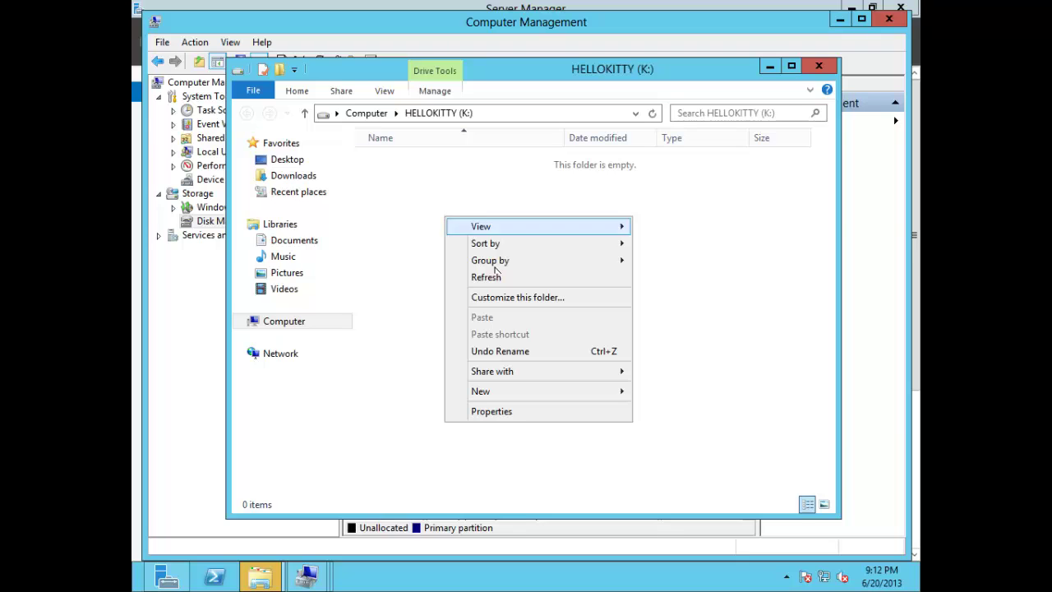
pyautogui.moveTo(545, 392)
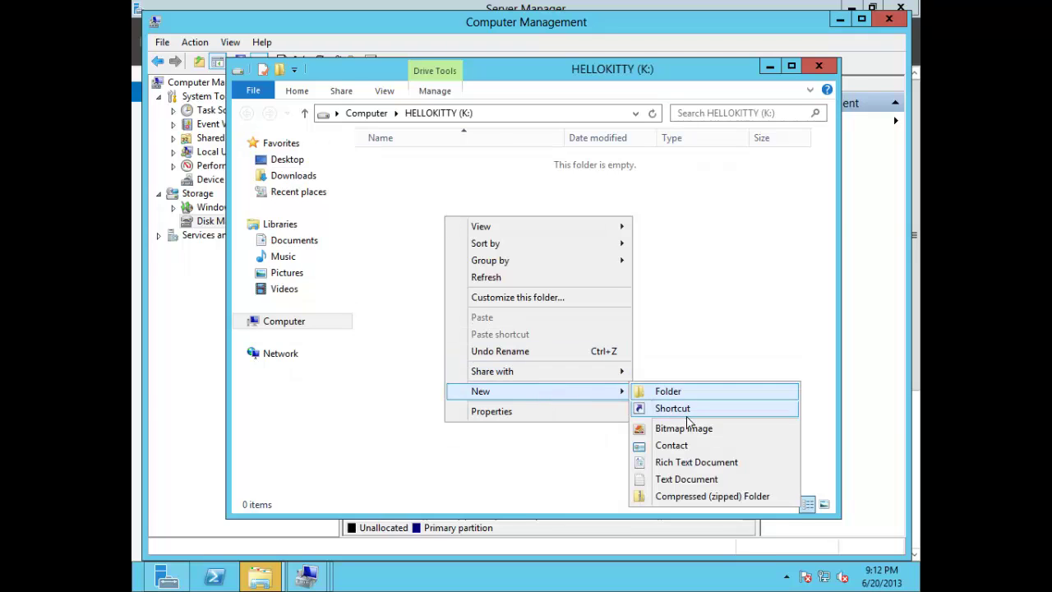
pyautogui.click(675, 480)
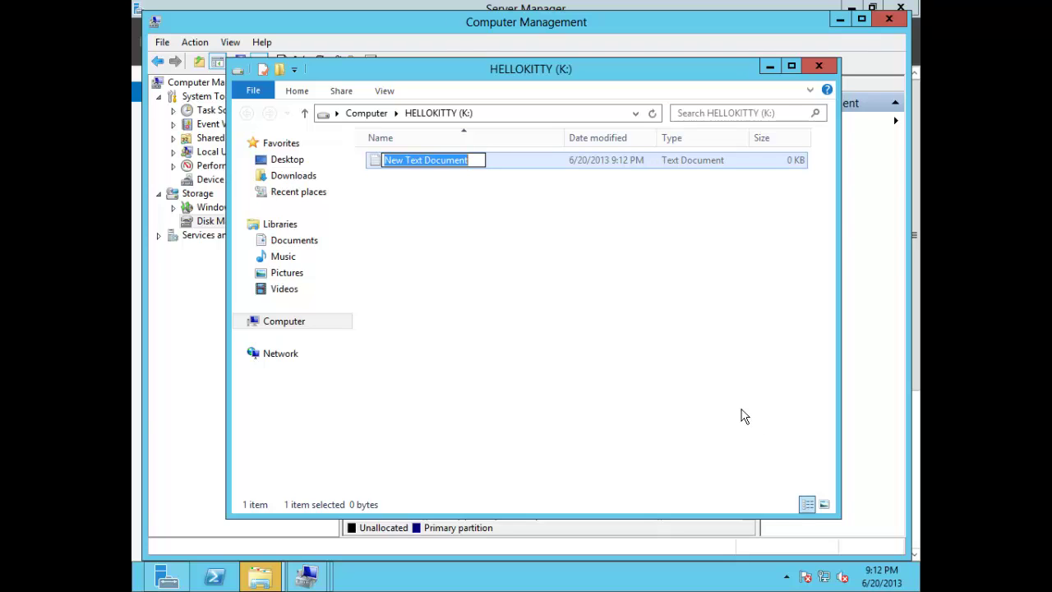
pyautogui.write('HelloKitty')
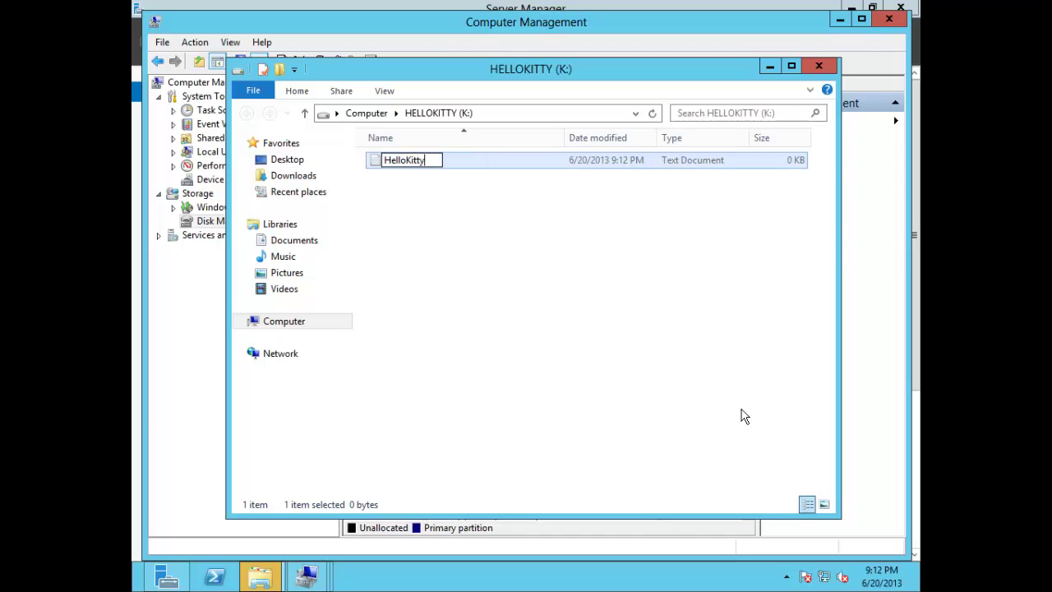
pyautogui.write('World')
pyautogui.press('Return')
pyautogui.click(615, 284)
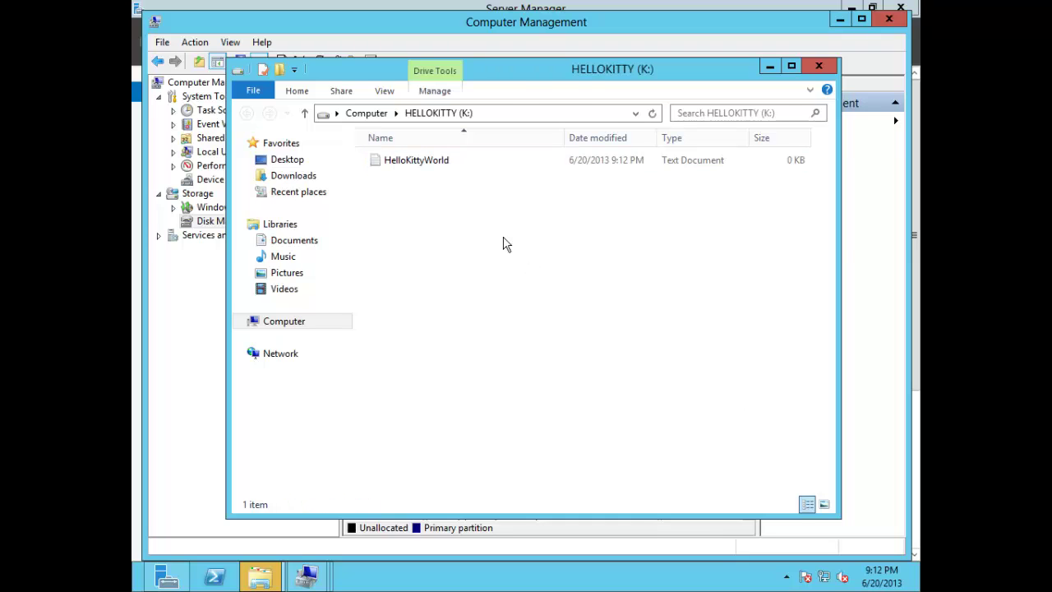
# Step: Write 'and no this is not my first programming exercise!' into HelloKittyWorld, save, and close Notepad
pyautogui.doubleClick(448, 167)
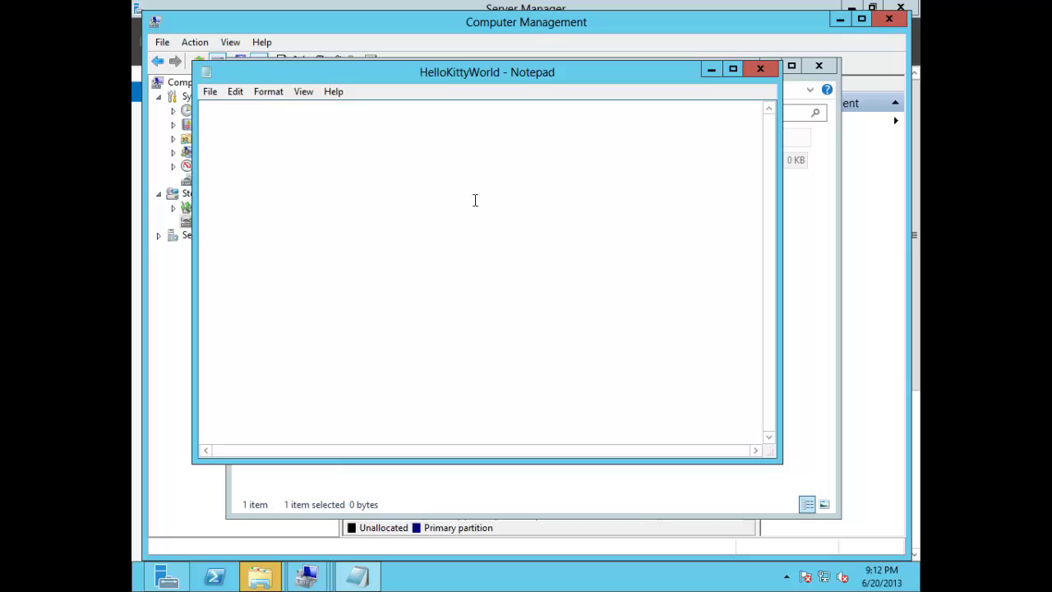
pyautogui.write('and no this is not my first p')
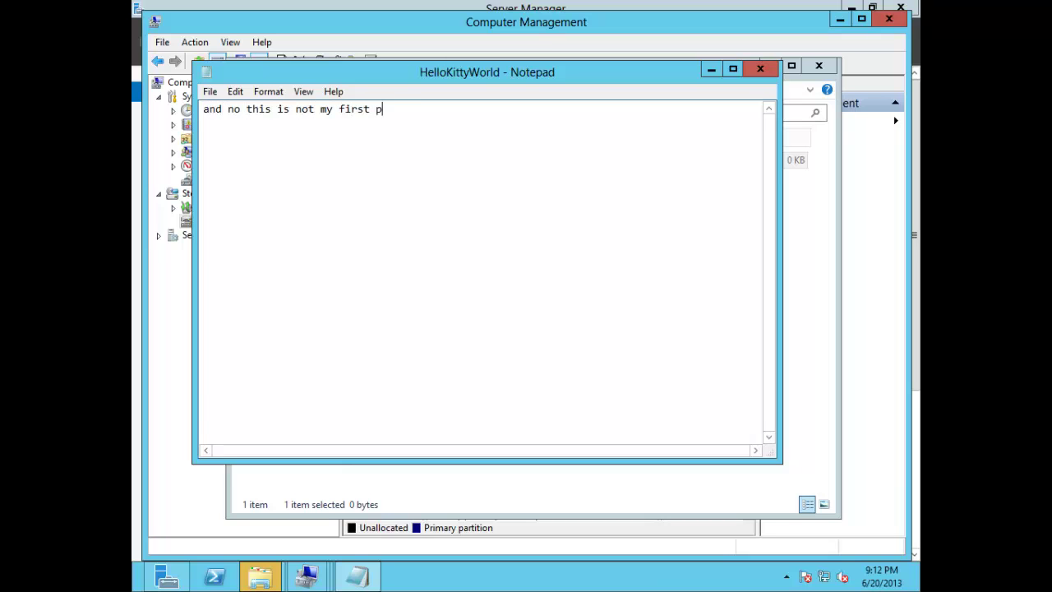
pyautogui.write('rogramming exercise!')
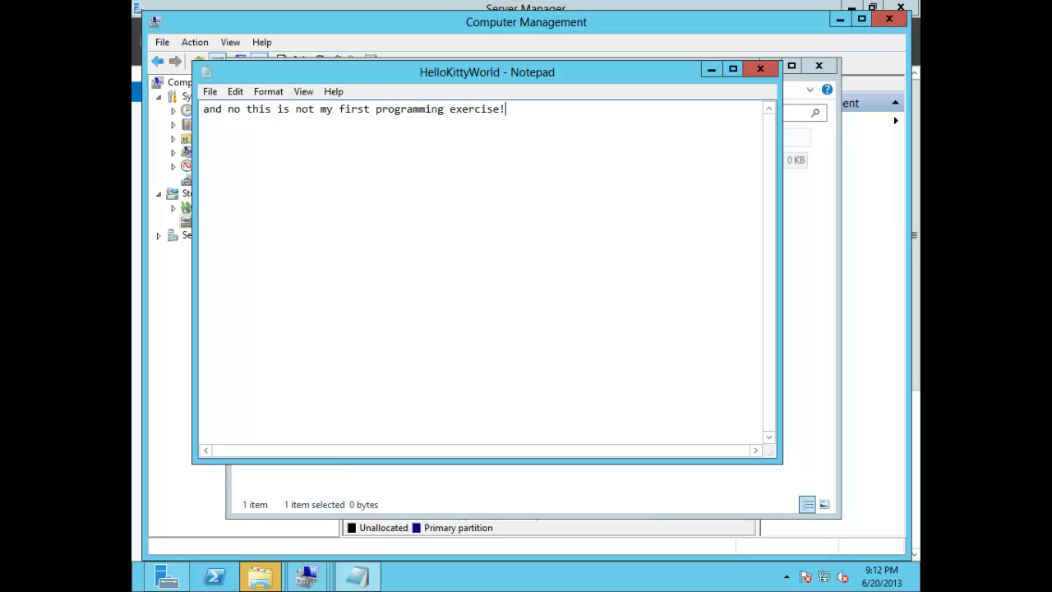
pyautogui.hotkey('ctrl', 's')
pyautogui.click(759, 68)
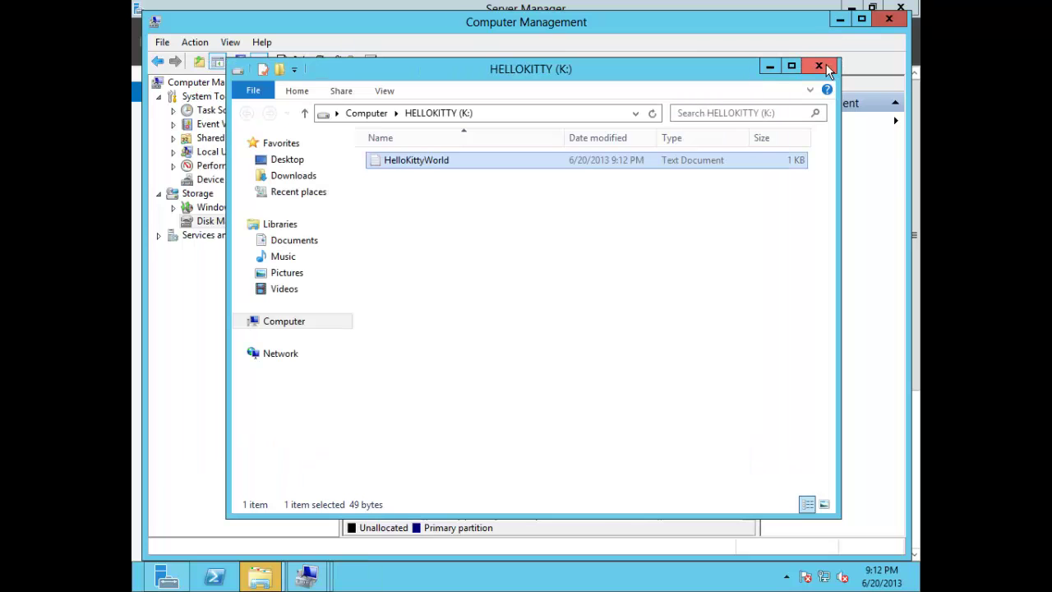
# Step: Close the K: drive window and launch an administrator PowerShell console
pyautogui.click(820, 66)
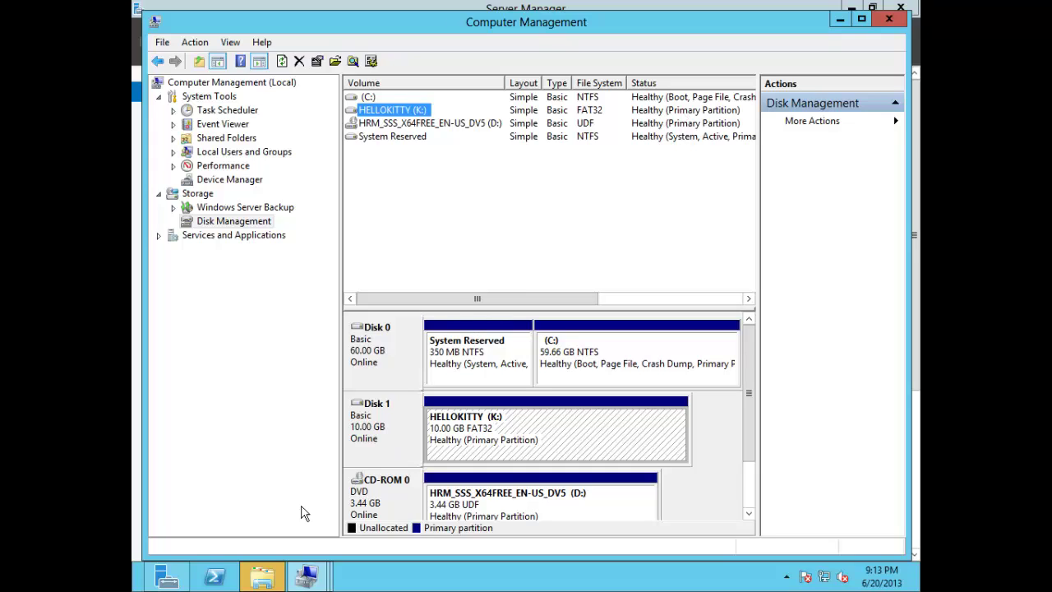
pyautogui.click(212, 578)
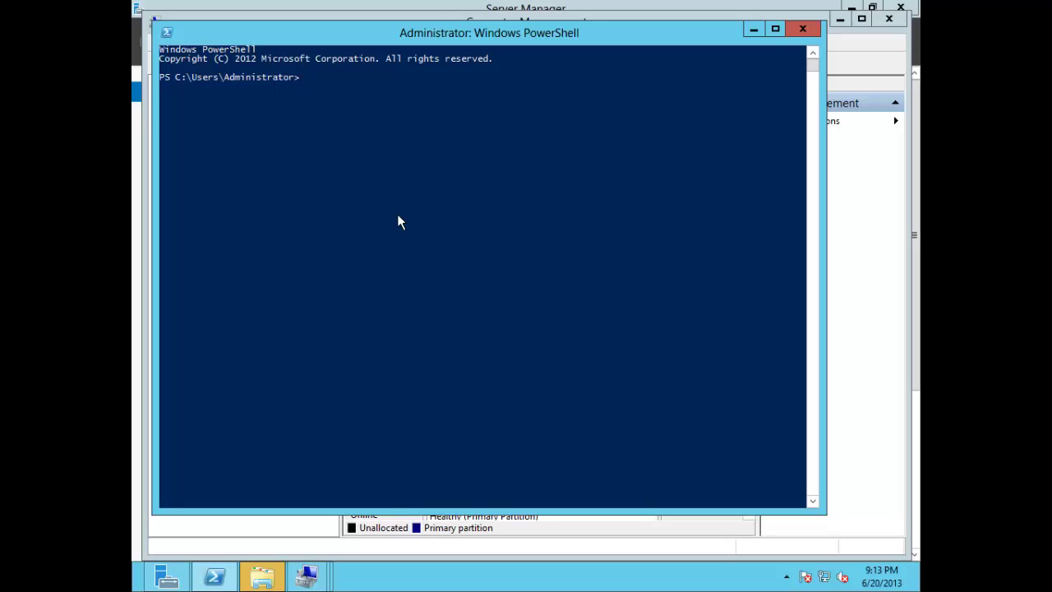
# Step: Run CONVERT K: /FS:NTFS, giving HELLOKITTY as the current volume label, until conversion completes
pyautogui.write('CONVERT KL')
pyautogui.press('BackSpace')
pyautogui.write(':/')
pyautogui.press('BackSpace')
pyautogui.write('/FS:NTFS')
pyautogui.press('Return')
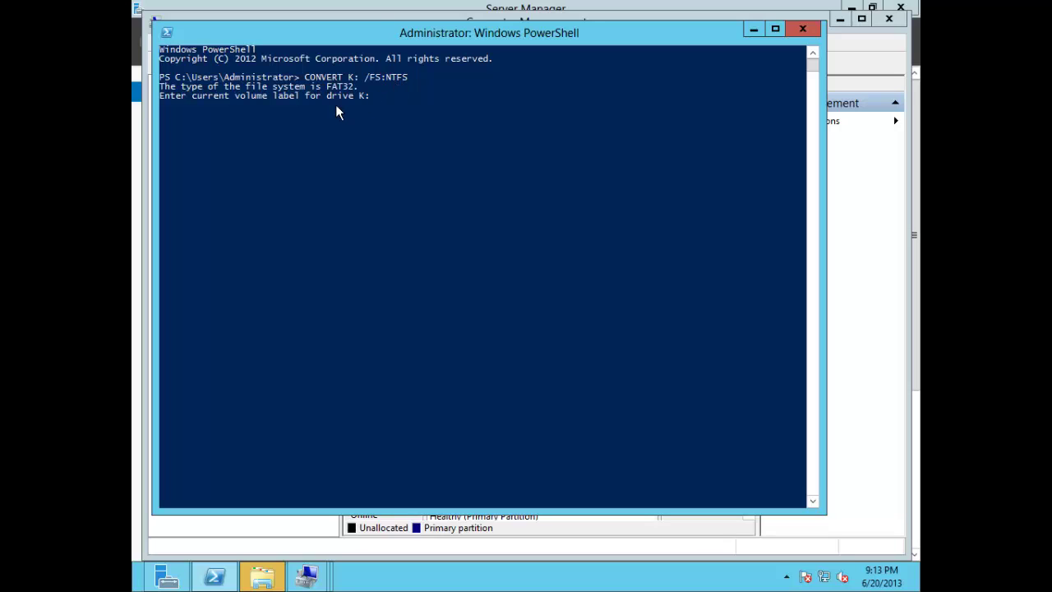
pyautogui.moveTo(462, 35); pyautogui.dragTo(475, 59)
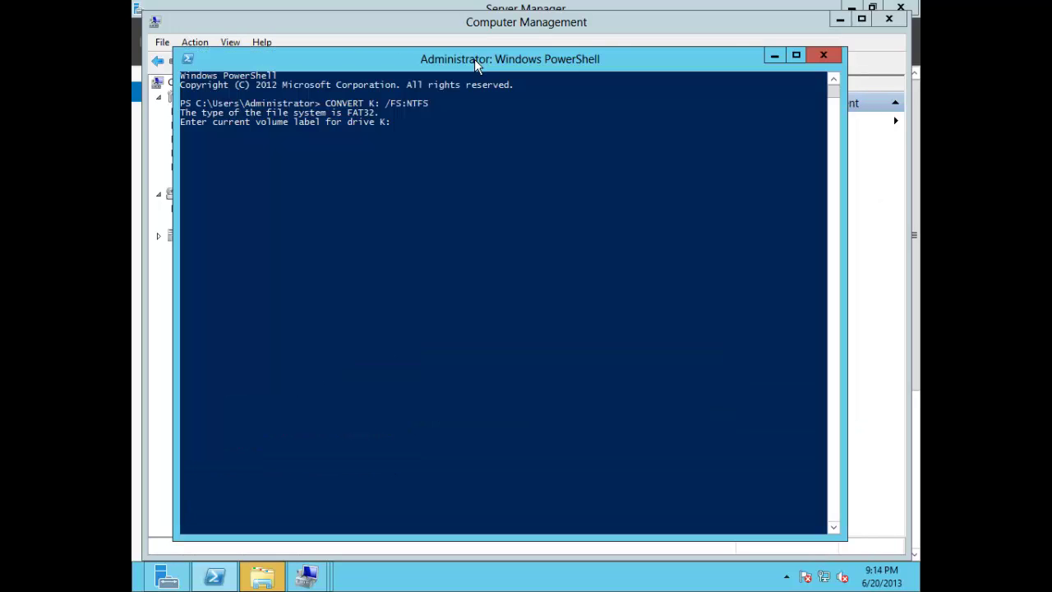
pyautogui.write('HELLOKITTY')
pyautogui.press('Return')
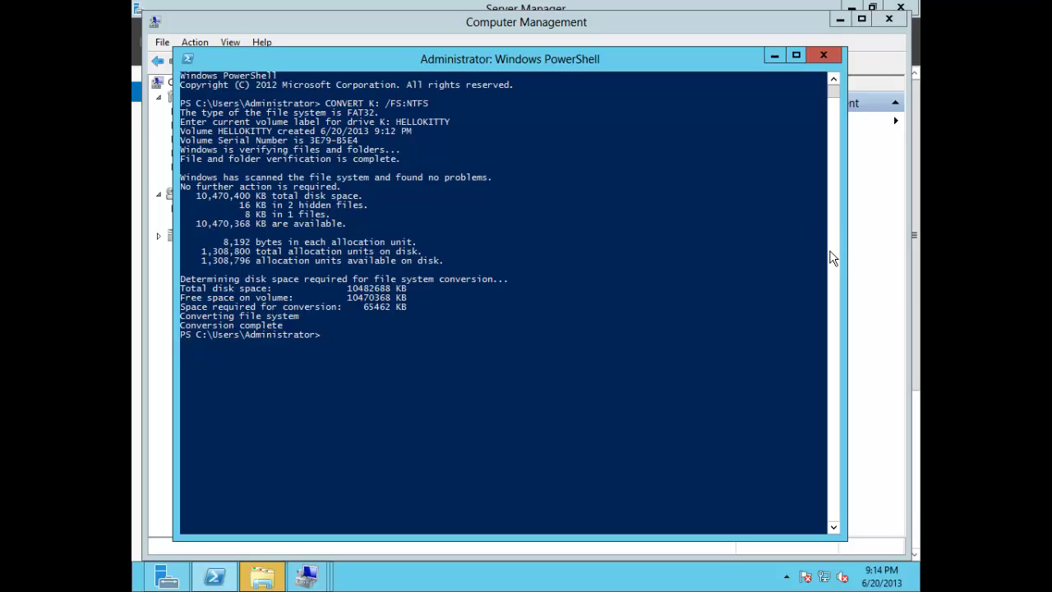
pyautogui.click(774, 56)
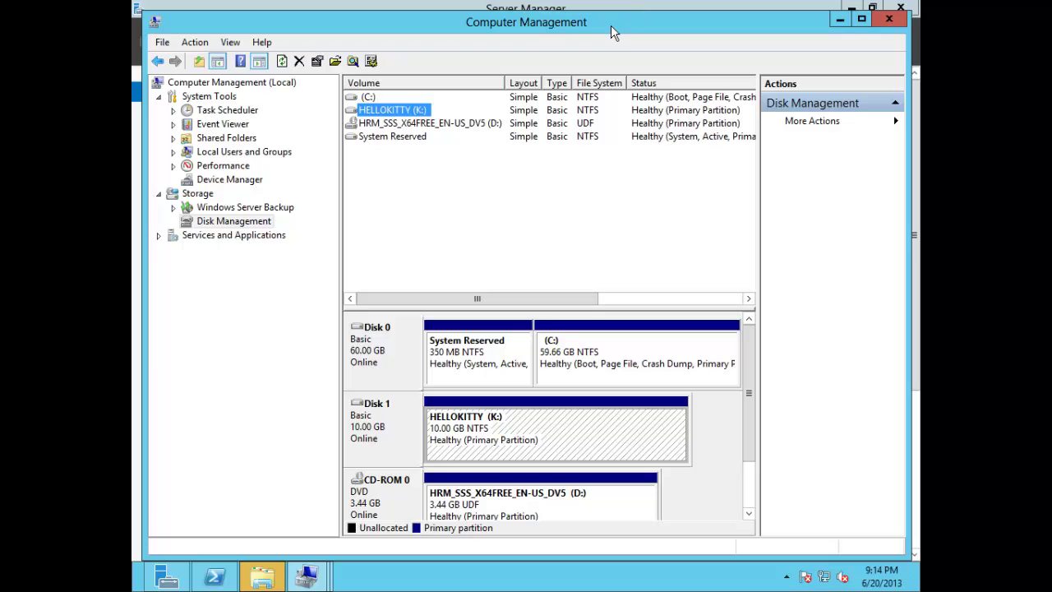
# Step: Check that HELLOKITTY (K:) now lists NTFS and bring up its actions in the volume list
pyautogui.moveTo(611, 25); pyautogui.dragTo(604, 23)
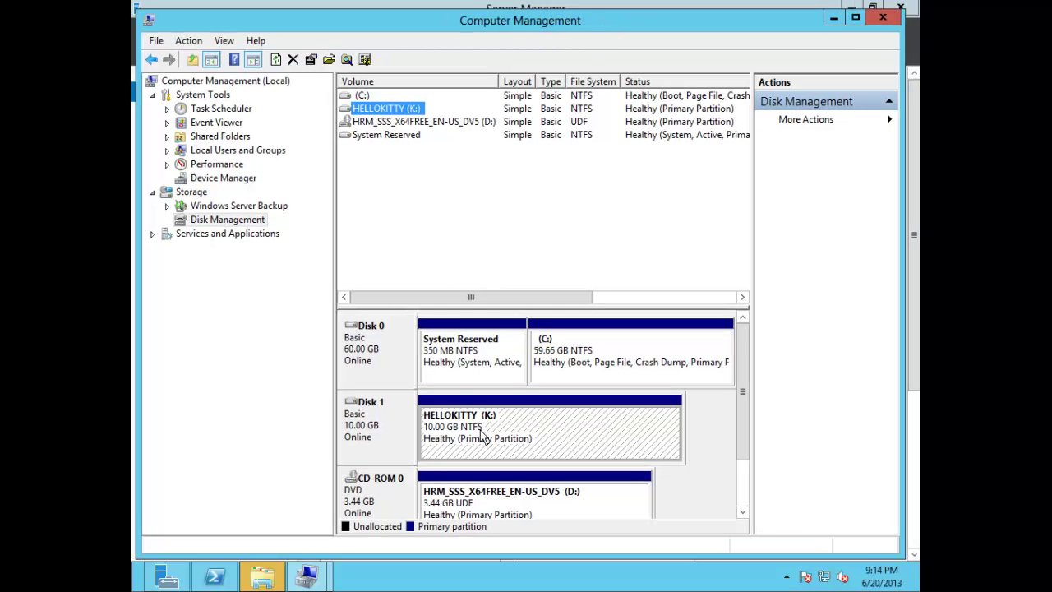
pyautogui.click(394, 432)
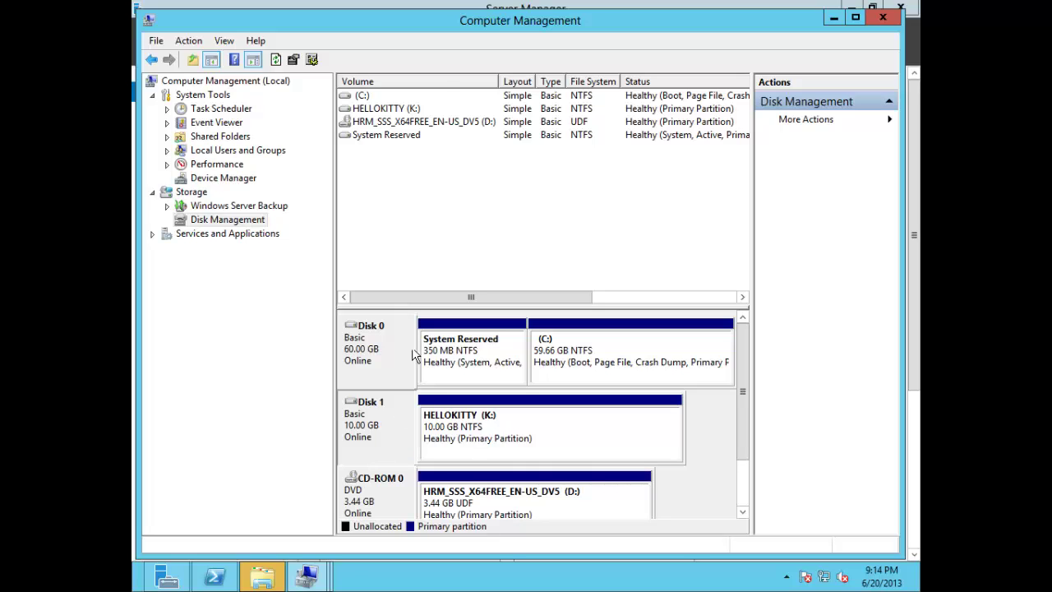
pyautogui.click(385, 109)
pyautogui.rightClick(387, 114)
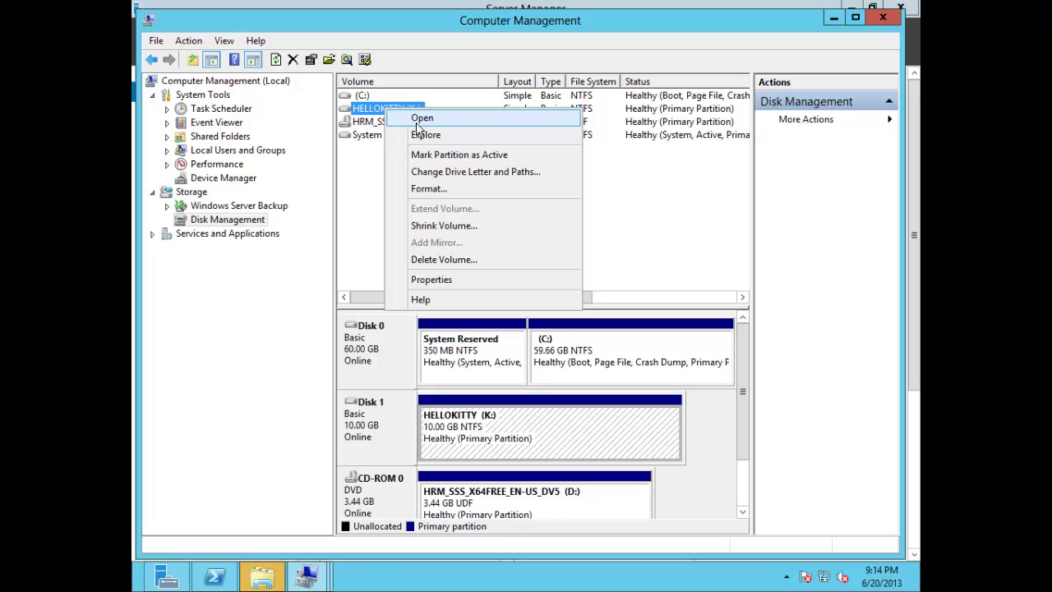
# Step: Browse the NTFS HELLOKITTY (K:) drive and open HelloKittyWorld in Notepad
pyautogui.click(417, 121)
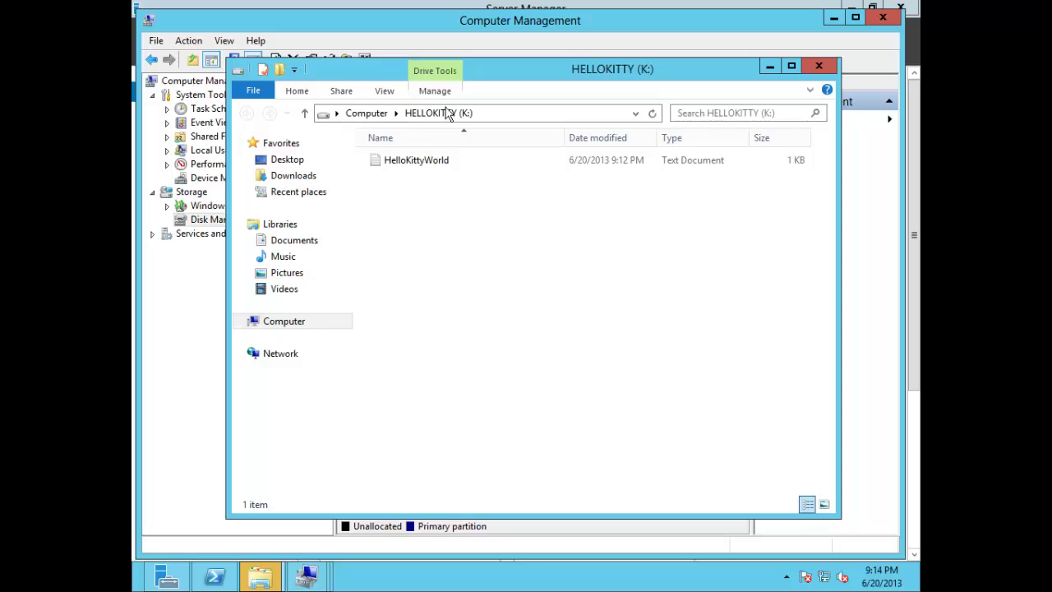
pyautogui.moveTo(496, 77); pyautogui.dragTo(484, 186)
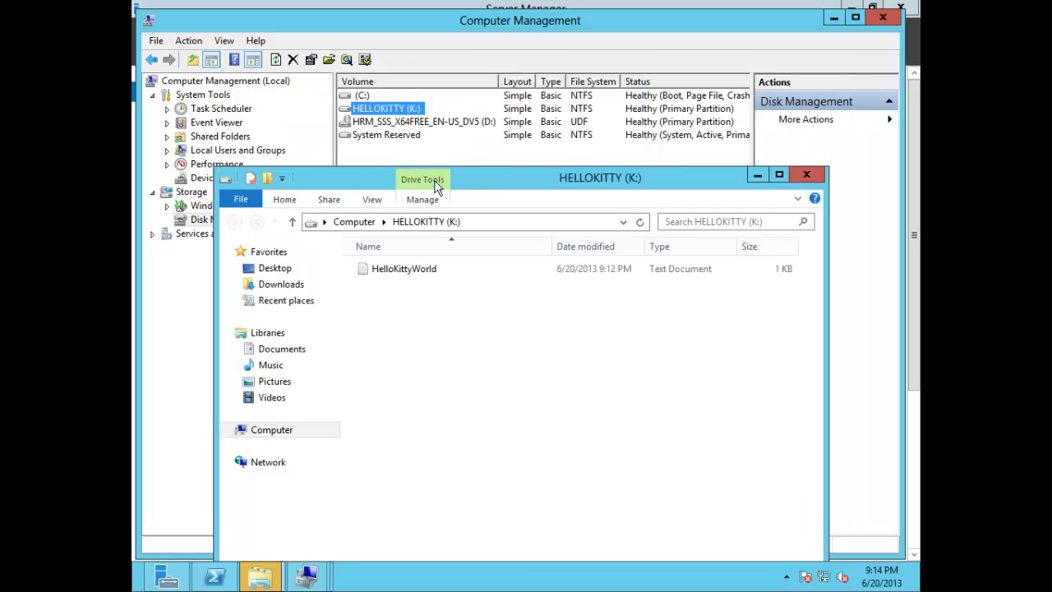
pyautogui.click(424, 274)
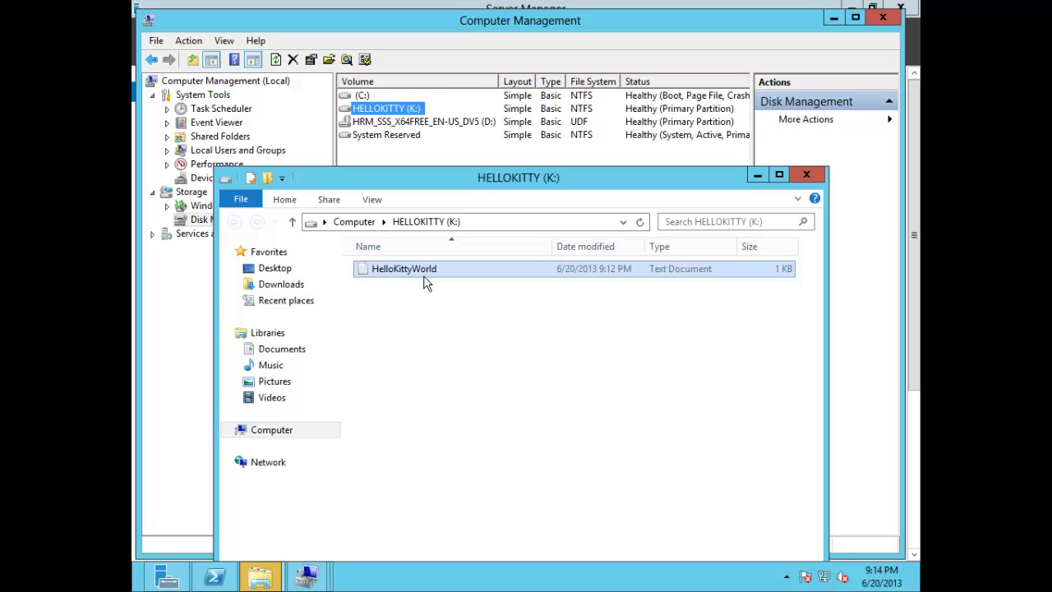
pyautogui.rightClick(419, 273)
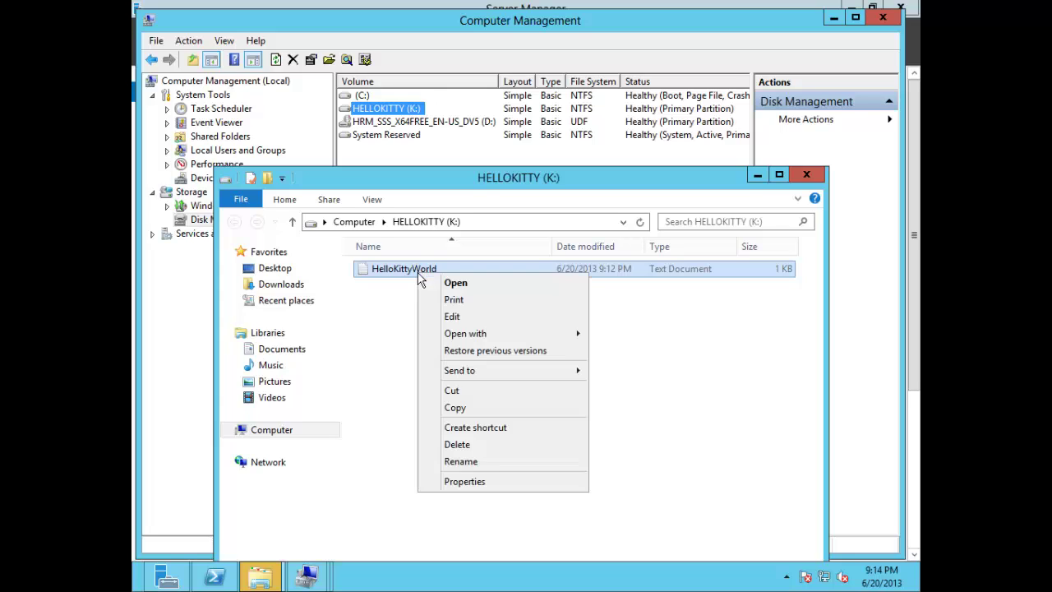
pyautogui.click(493, 287)
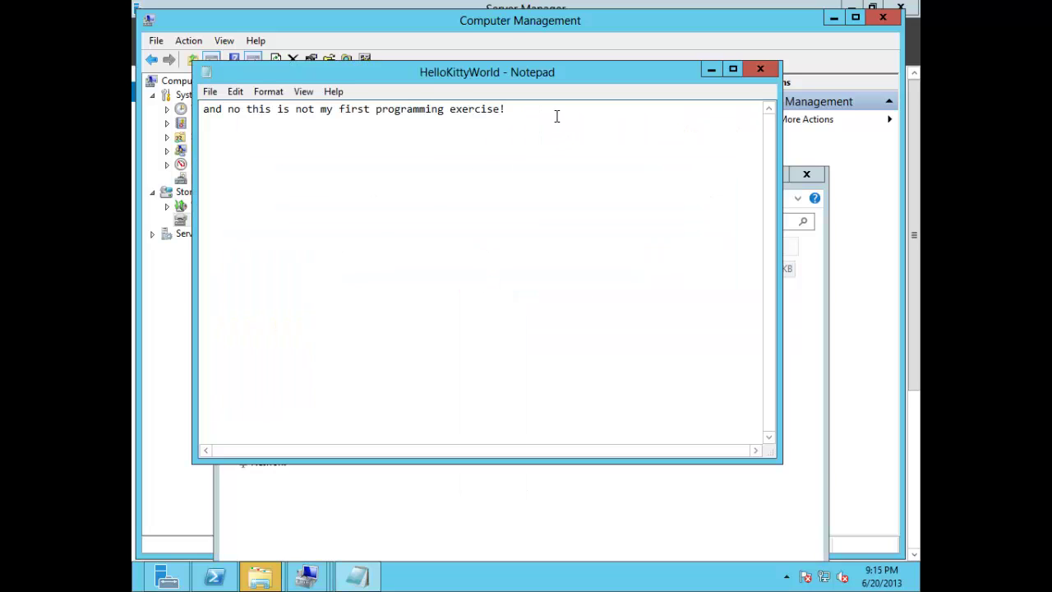
# Step: Confirm HelloKittyWorld's saved line survived the conversion, then close Notepad without changes
pyautogui.moveTo(557, 116); pyautogui.dragTo(202, 116)
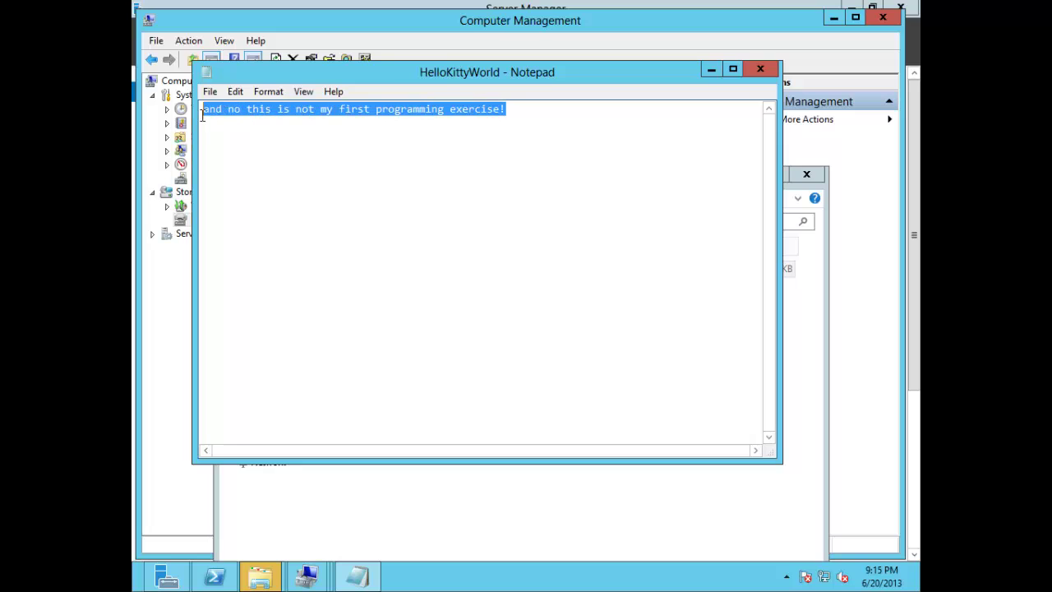
pyautogui.click(297, 150)
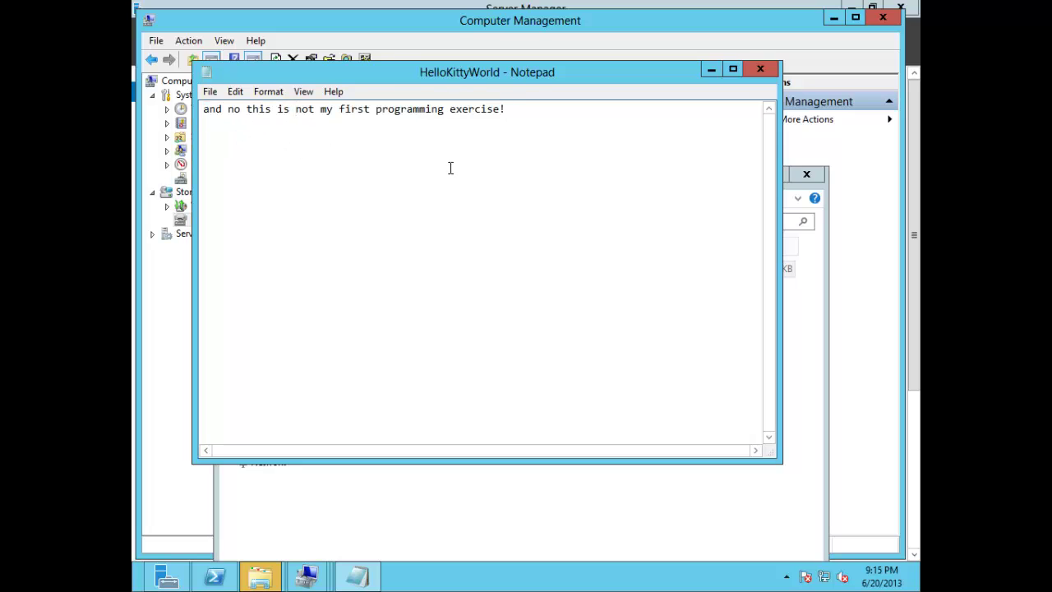
pyautogui.moveTo(536, 79); pyautogui.dragTo(518, 151)
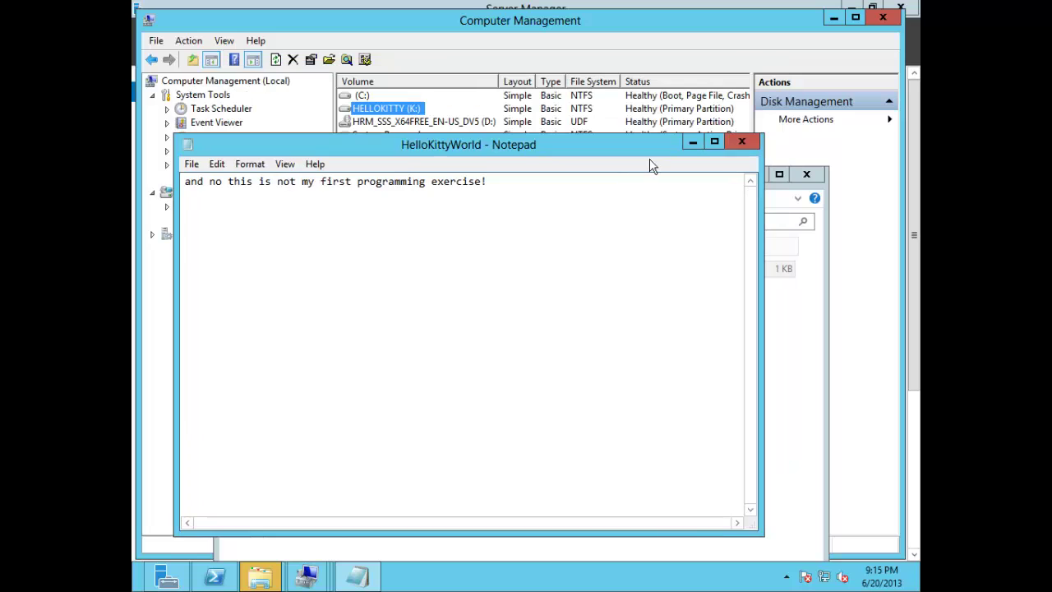
pyautogui.click(743, 143)
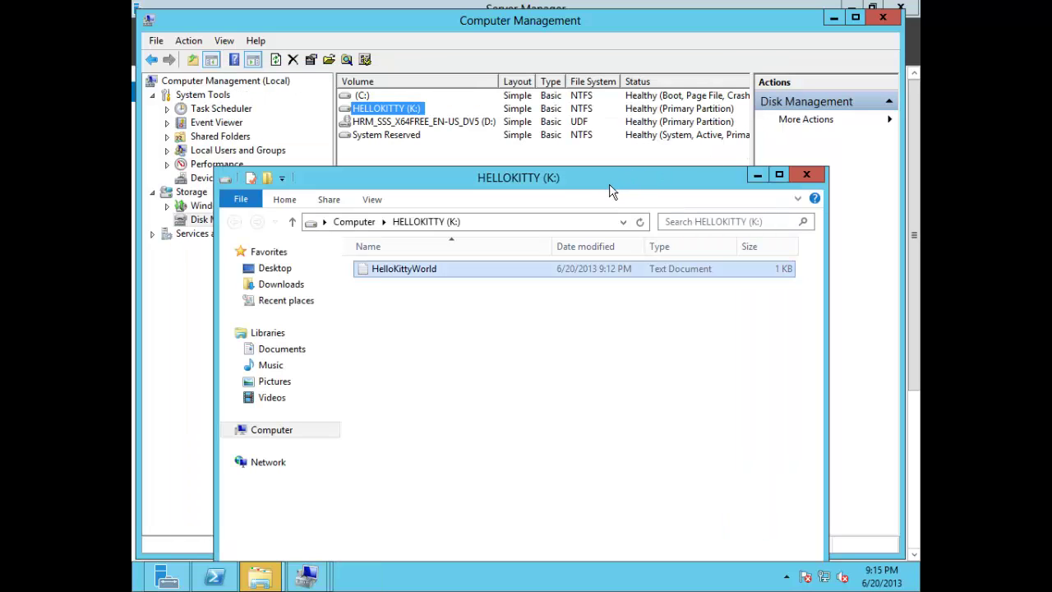
pyautogui.moveTo(591, 174); pyautogui.dragTo(584, 77)
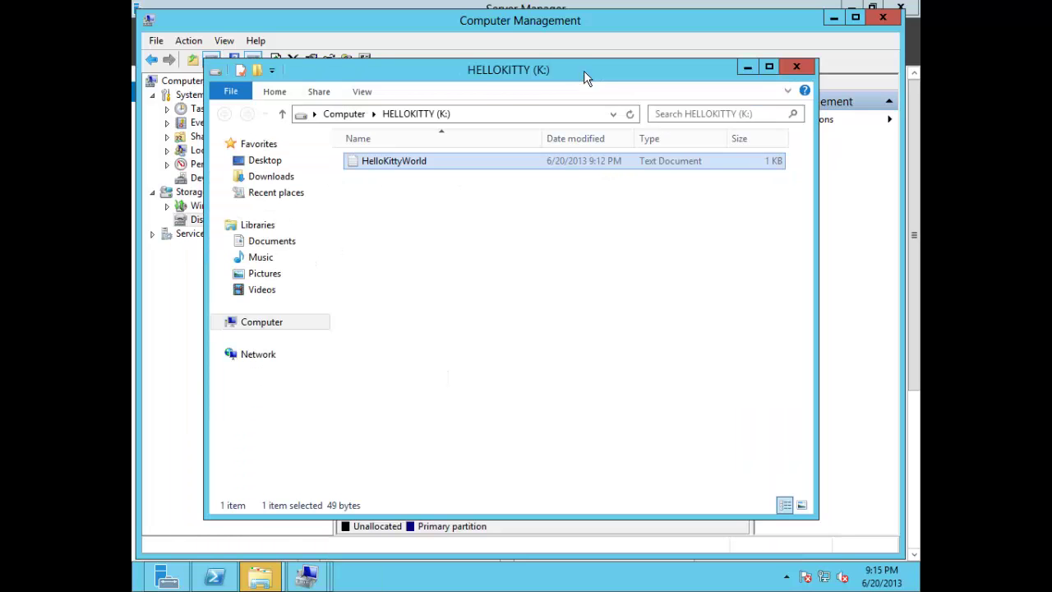